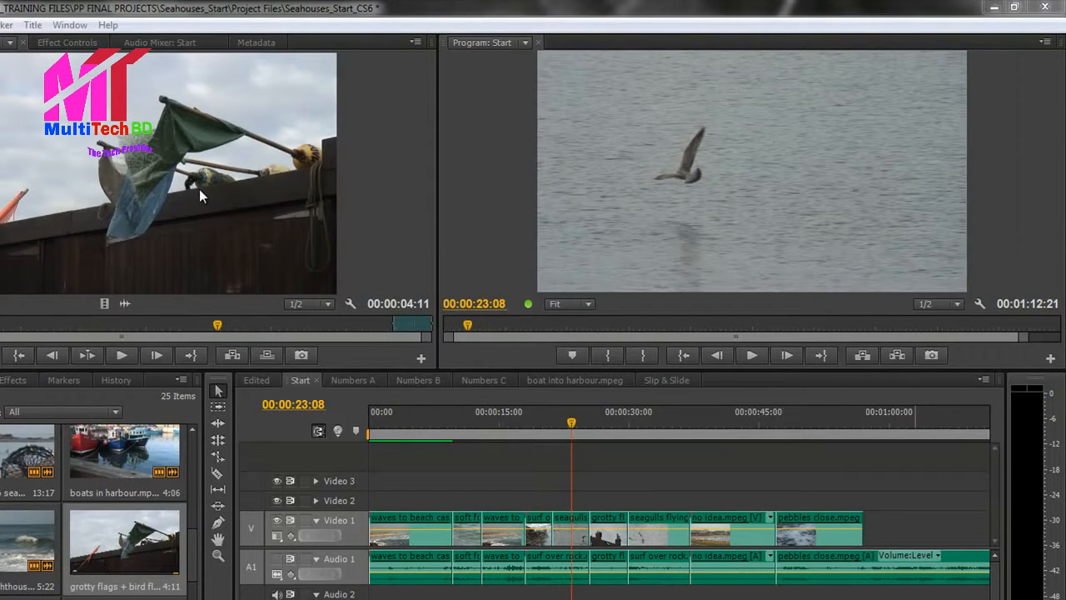
Step: Start exporting the current source clip frame as a still named MenuImage in PNG format
left_click(302, 354)
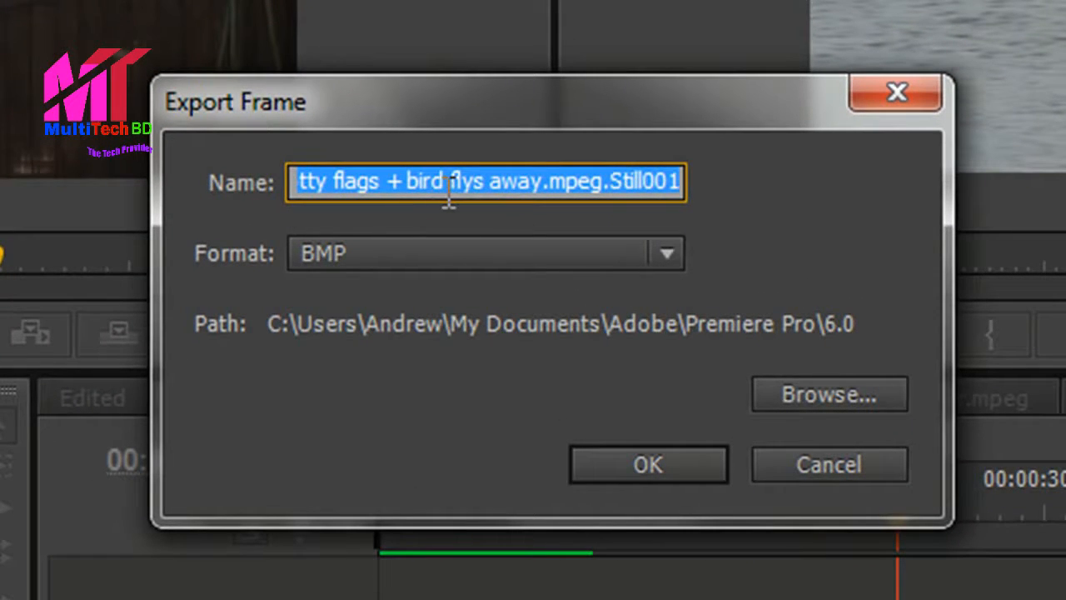
type("Menu")
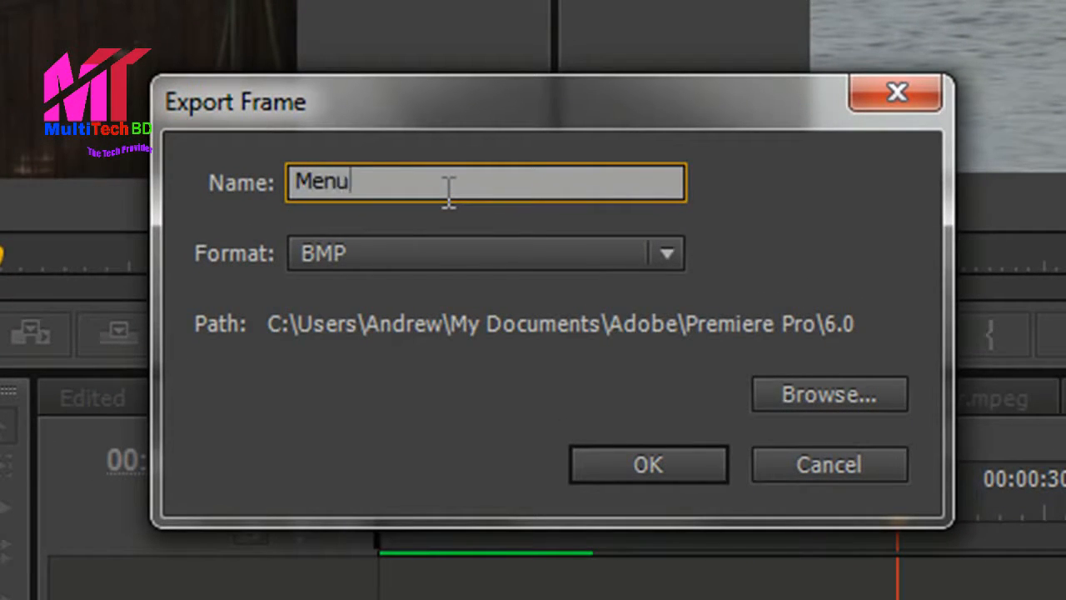
type("Image")
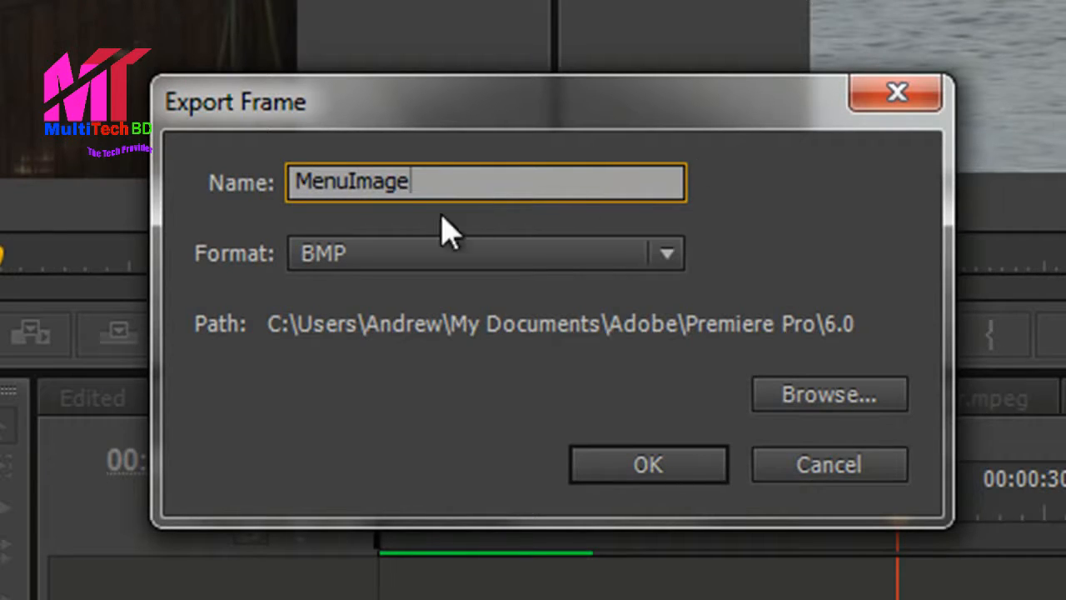
left_click(669, 257)
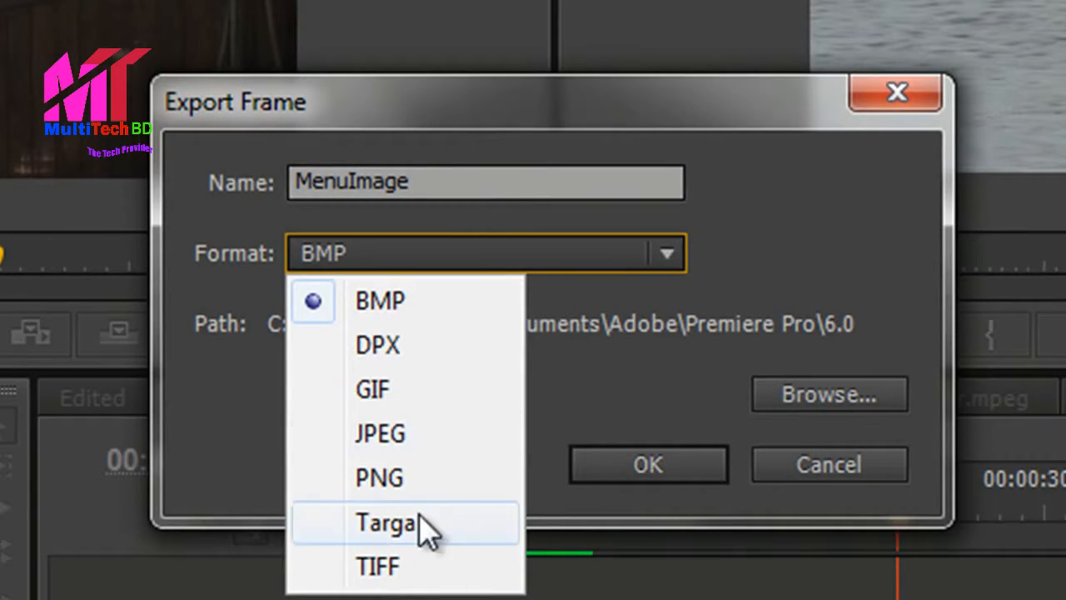
left_click(407, 476)
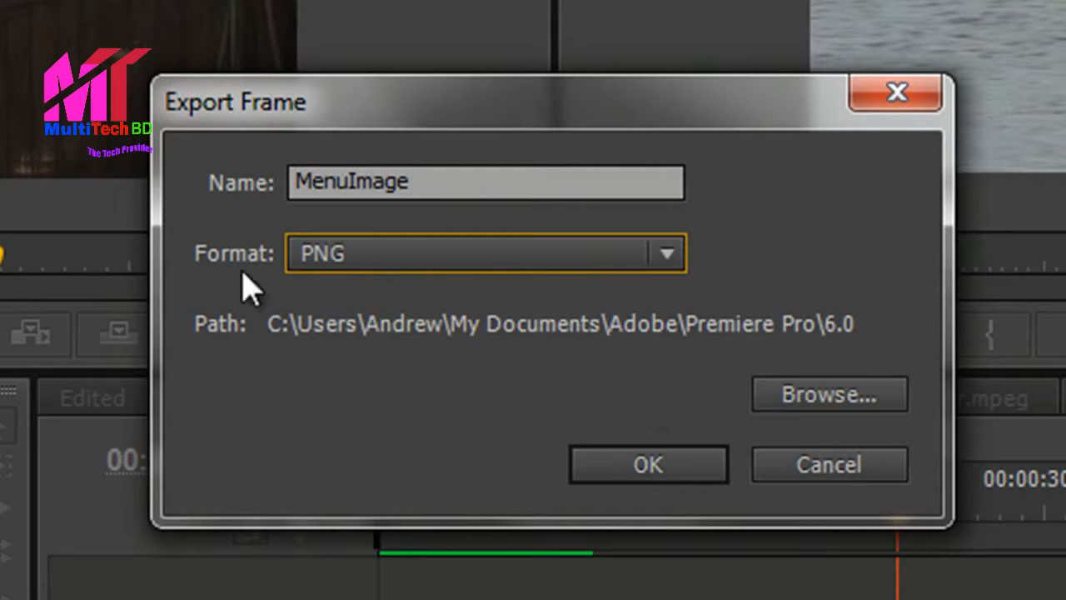
Step: Set the export destination to the PP CS6 folder on the Desktop and export the frame
left_click(838, 401)
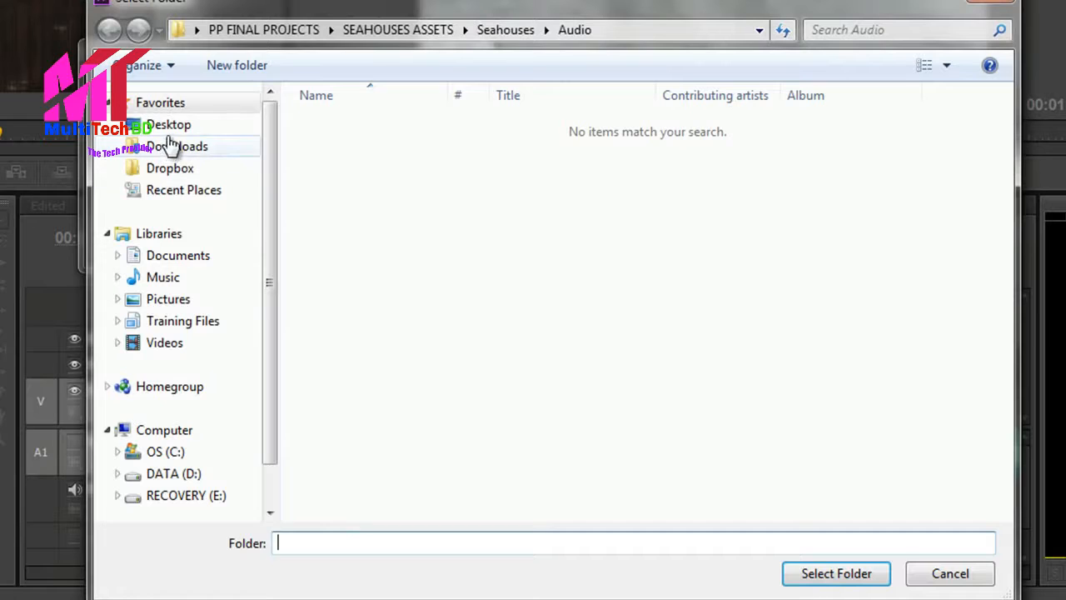
left_click(171, 131)
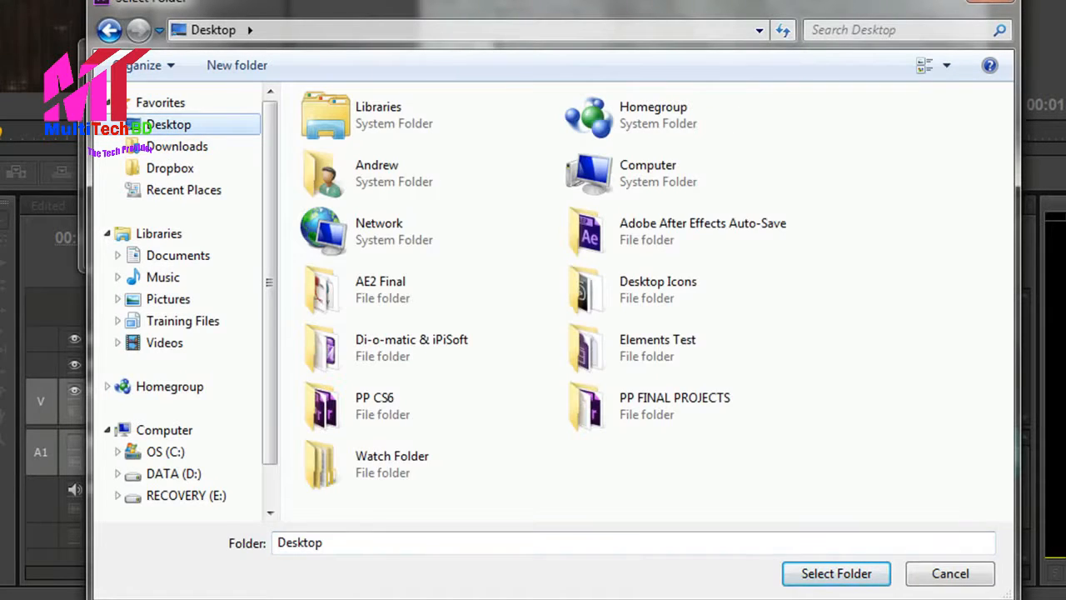
double_click(404, 417)
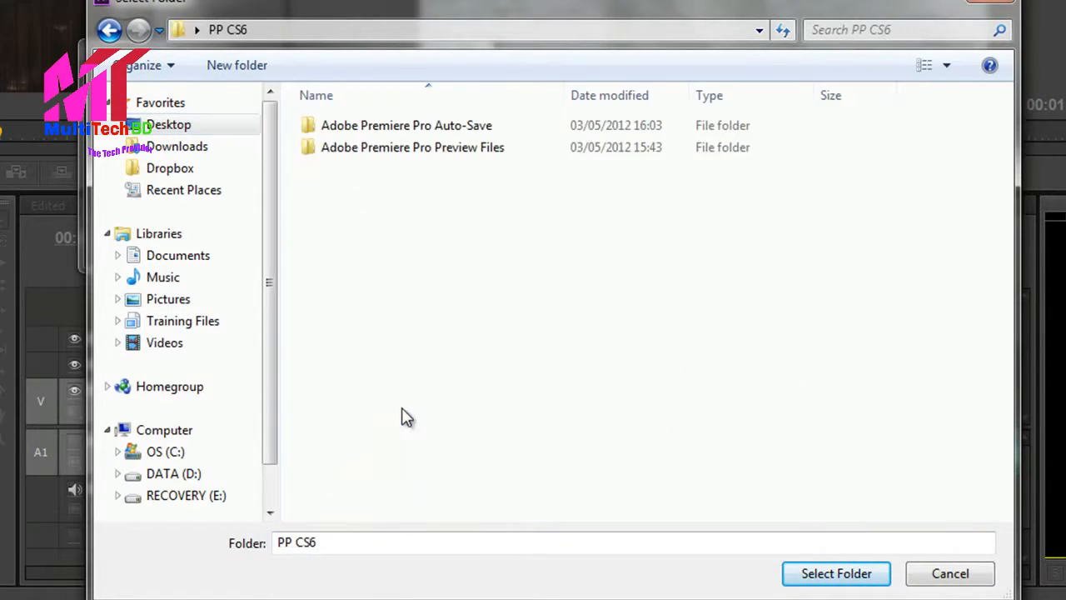
left_click(840, 577)
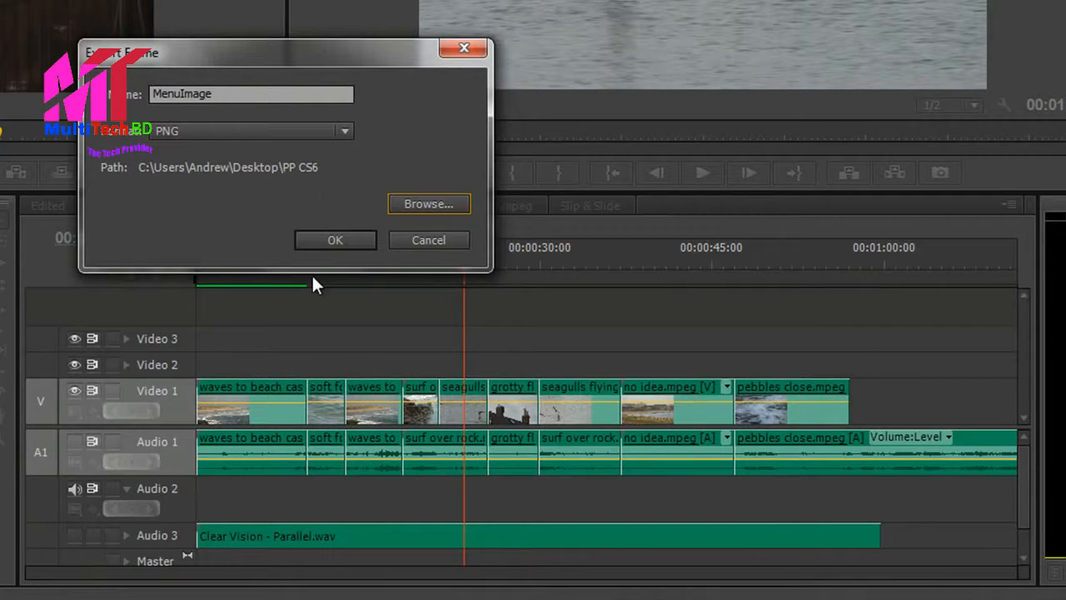
left_click(337, 240)
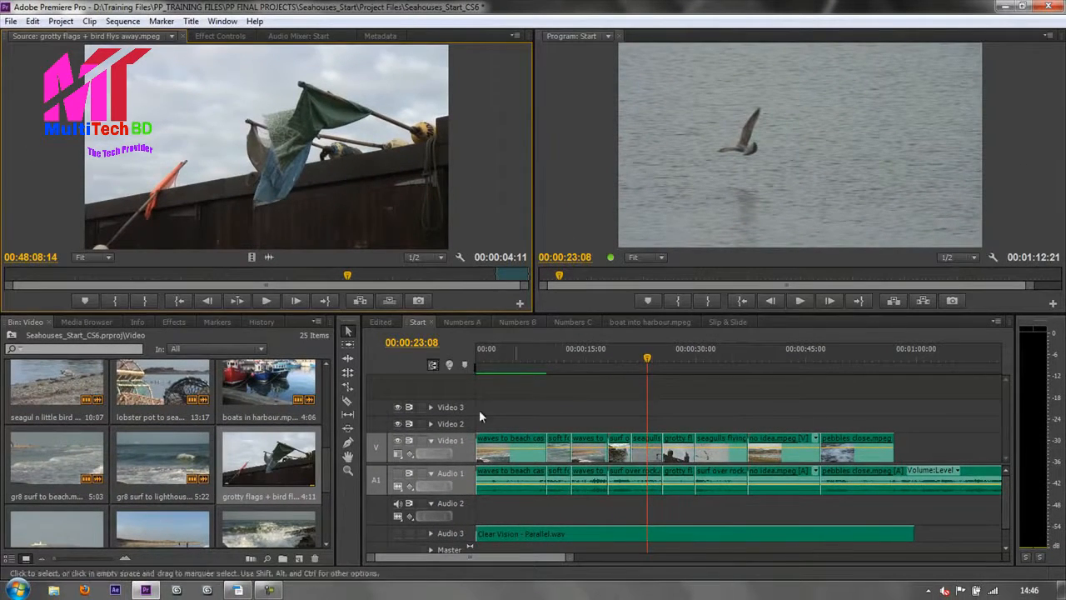
Step: Switch to Windows Explorer, open the PP CS6 folder on the Desktop and select the MenuImage file
left_click(54, 589)
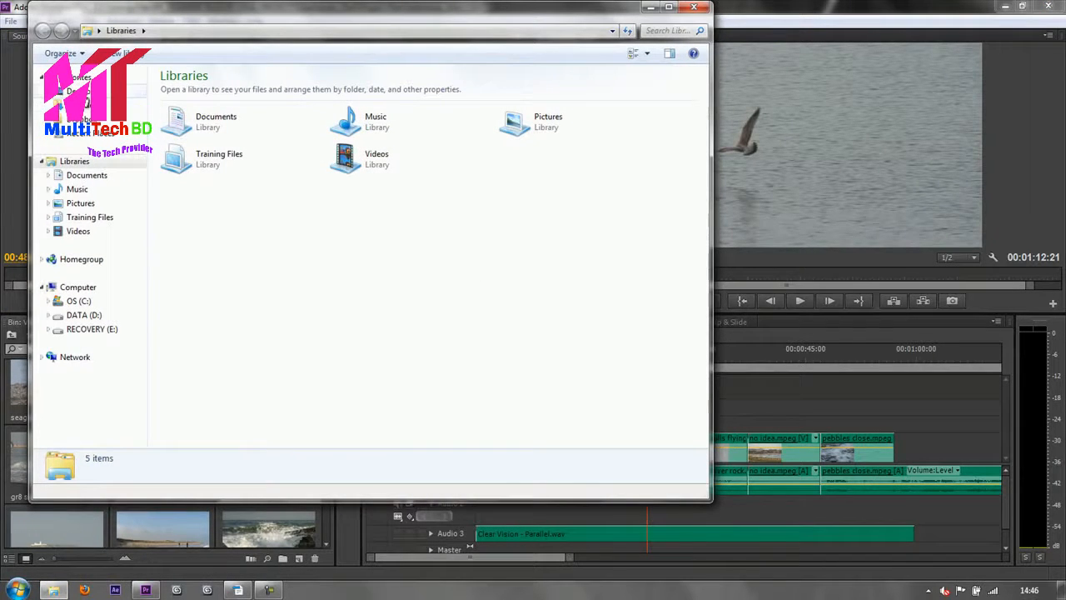
left_click(87, 92)
double_click(203, 236)
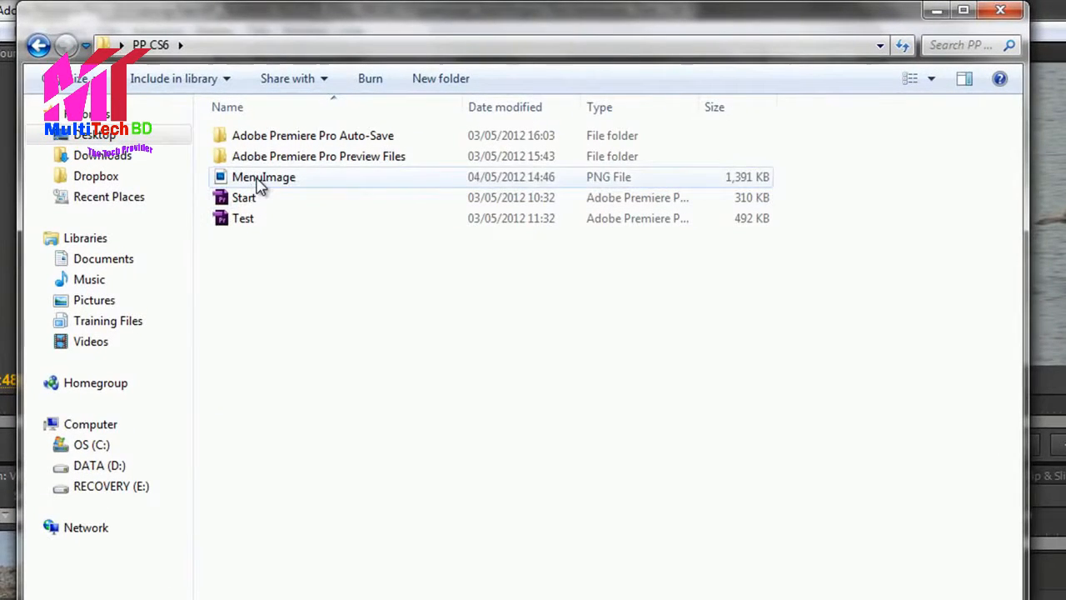
left_click(199, 127)
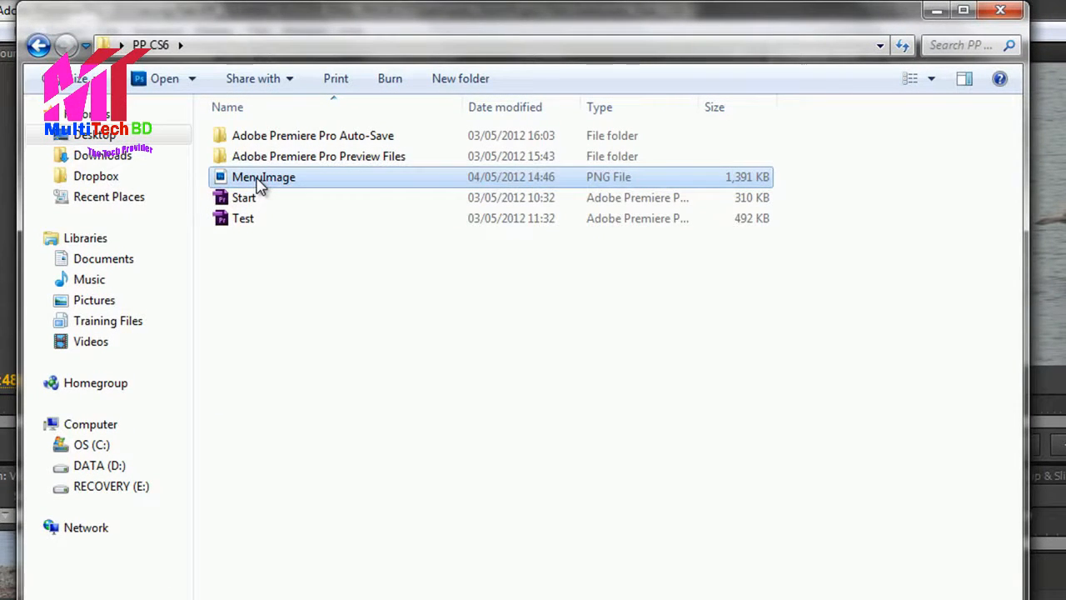
Step: Show the folder contents as extra large icons, check the MenuImage thumbnail and close the Explorer window
key("alt")
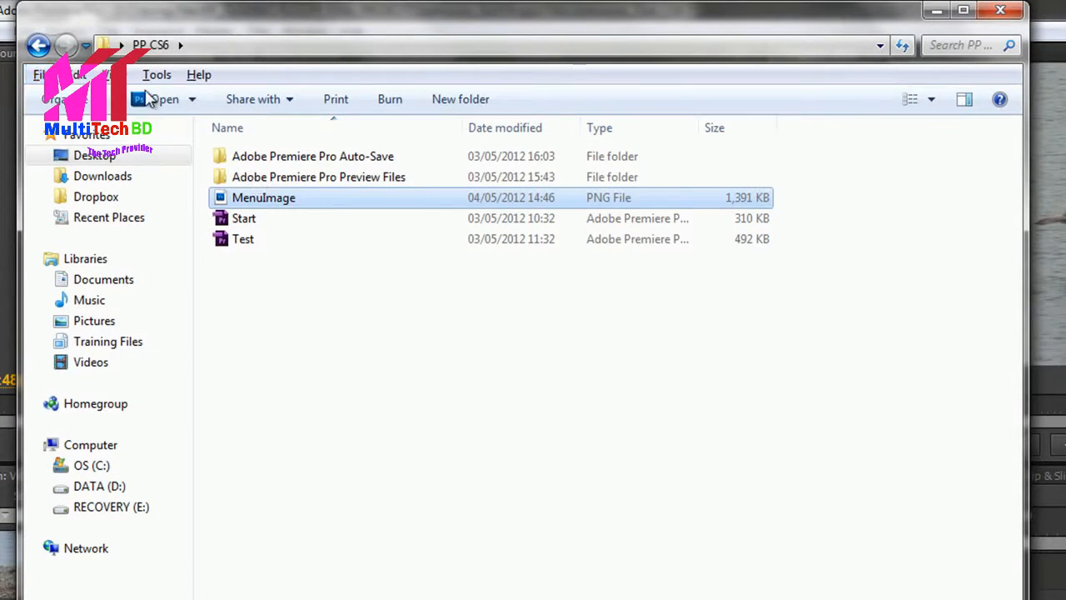
left_click(109, 75)
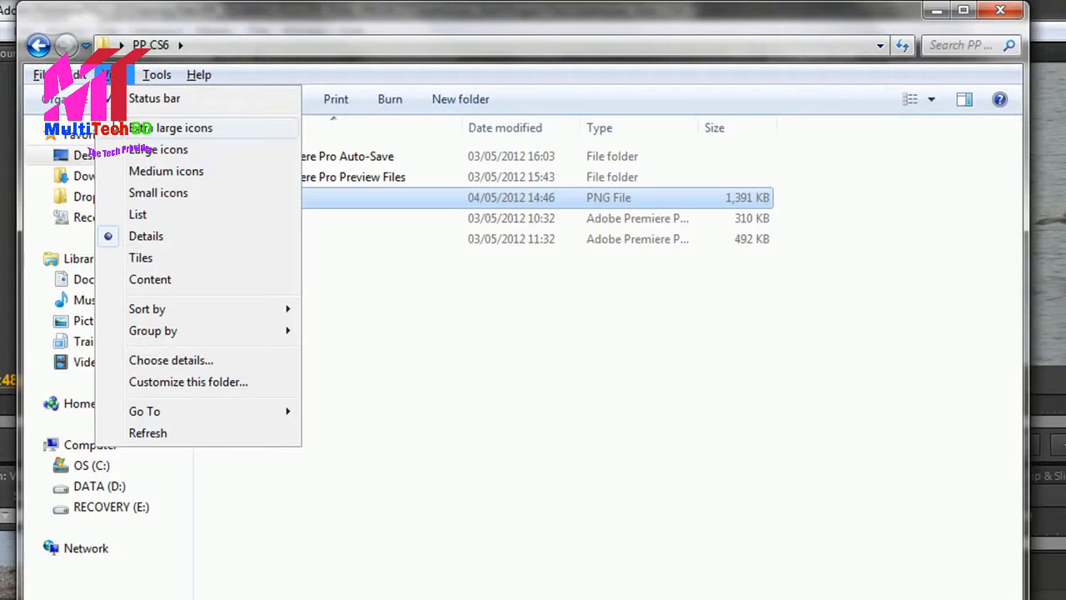
left_click(171, 128)
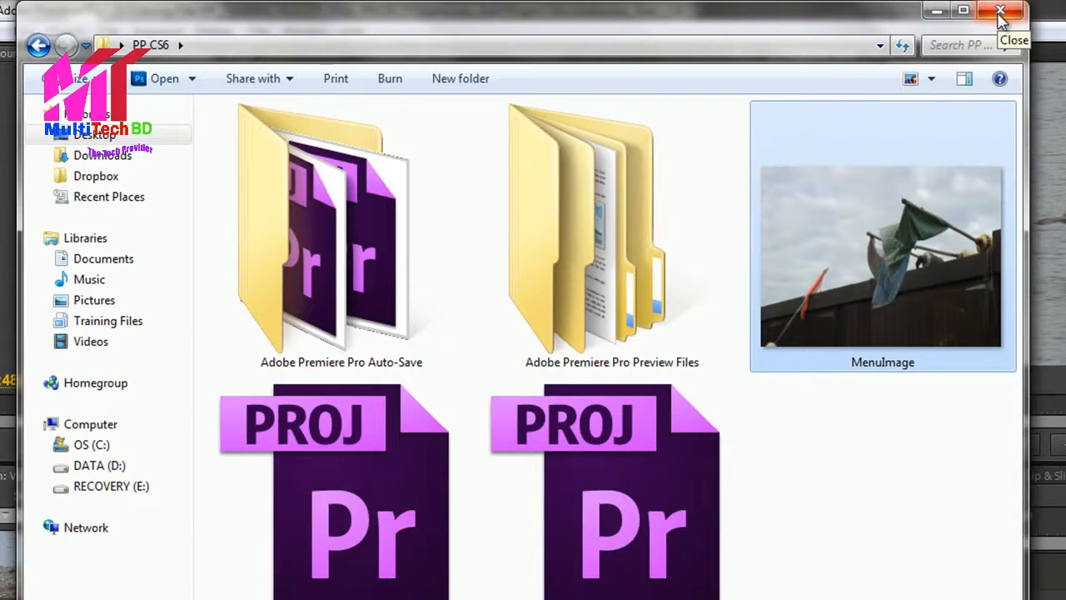
mouse_move(846, 309)
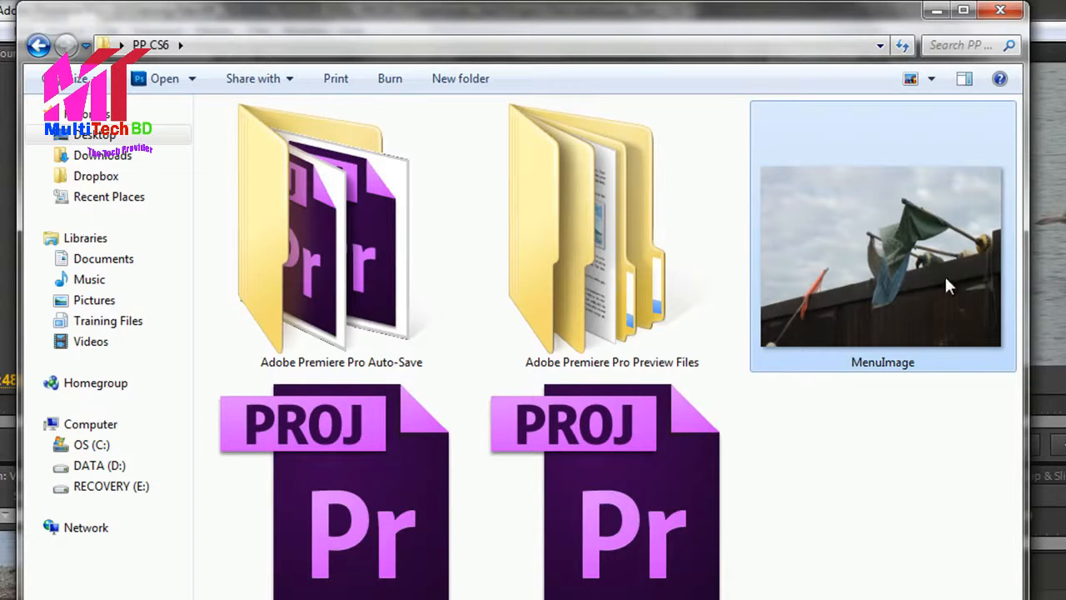
left_click(1002, 12)
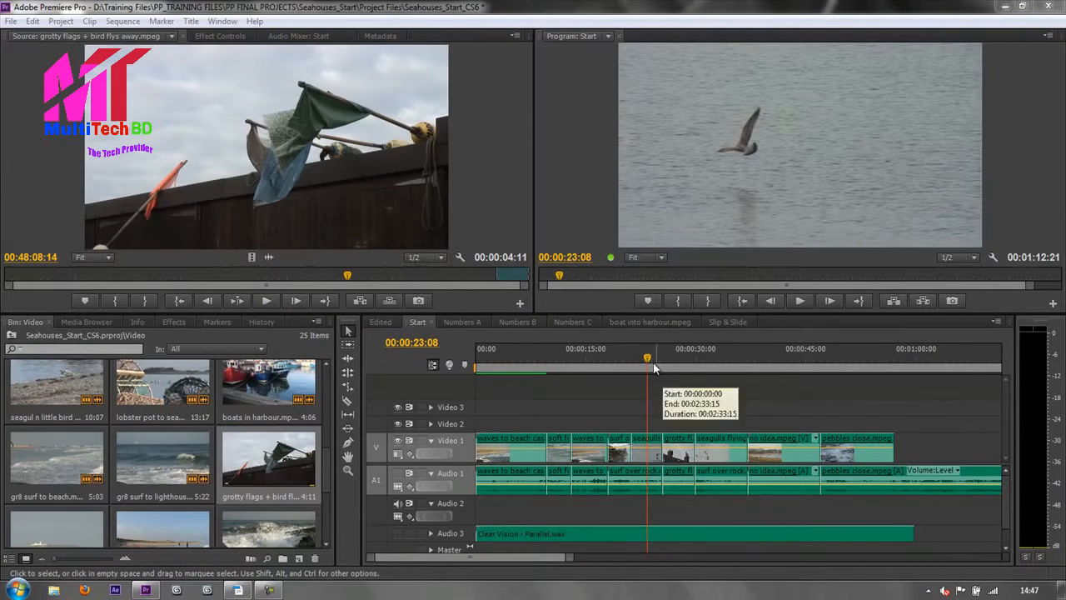
Step: Mark an In point at 00:00:22:14 and an Out point at 00:00:23:21 within the first seagulls clip of the Start sequence
mouse_move(651, 365)
left_mouse_down()
mouse_move(612, 365)
mouse_move(723, 369)
mouse_move(609, 369)
mouse_move(688, 369)
mouse_move(631, 368)
left_mouse_up()
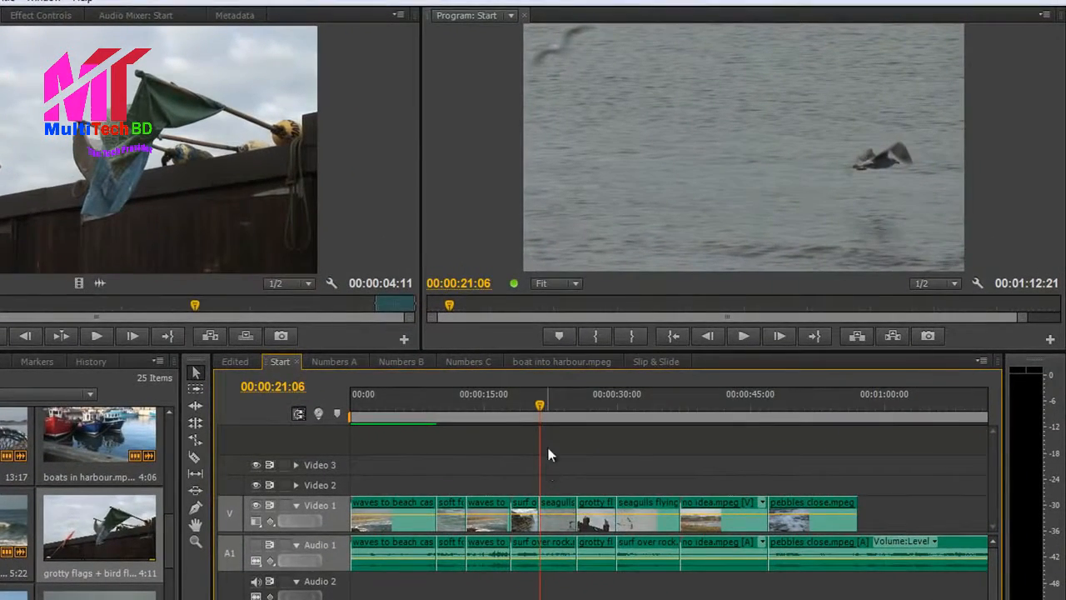
mouse_move(538, 412)
left_mouse_down()
mouse_move(507, 411)
mouse_move(571, 412)
mouse_move(575, 428)
mouse_move(540, 416)
left_mouse_up()
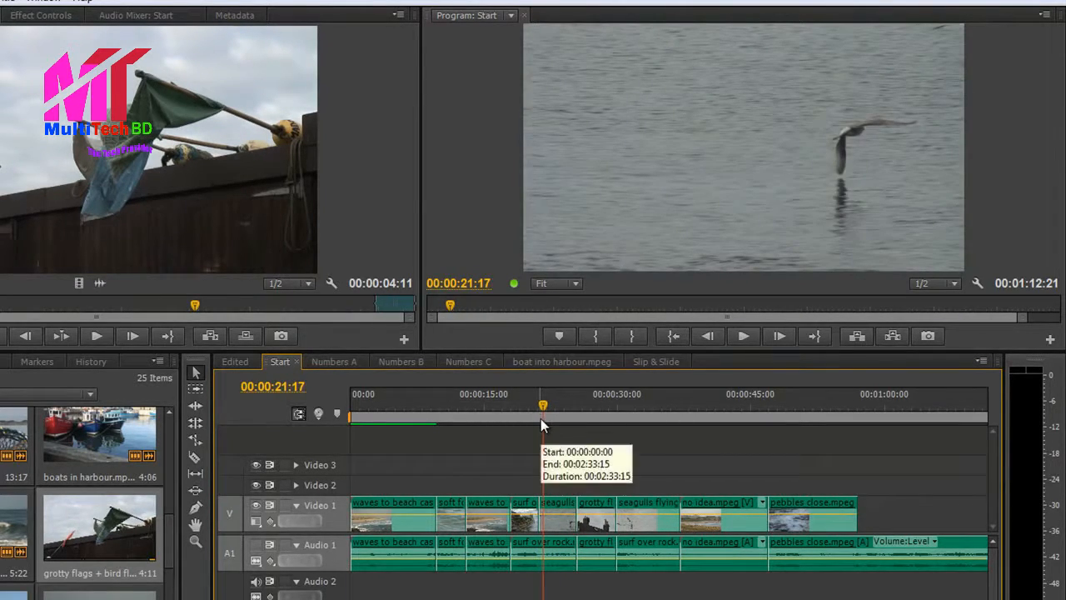
key("space")
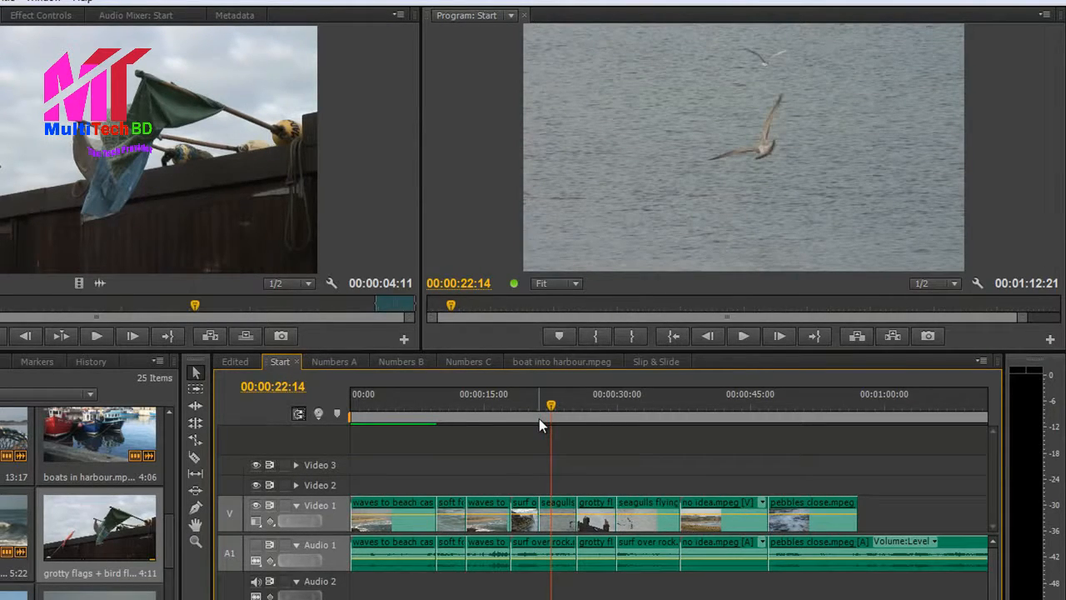
key("i")
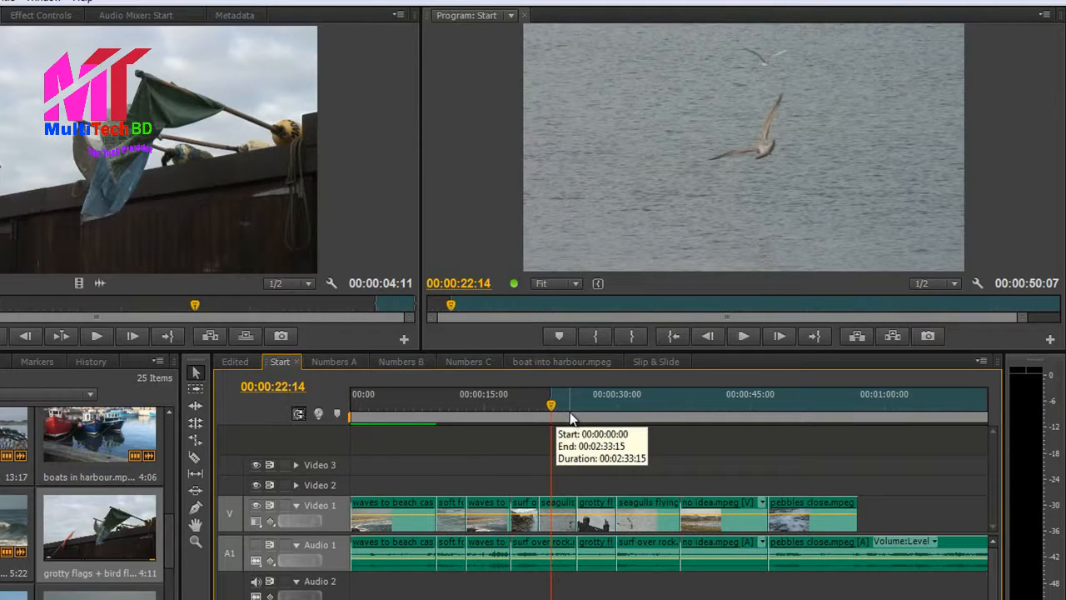
key("space")
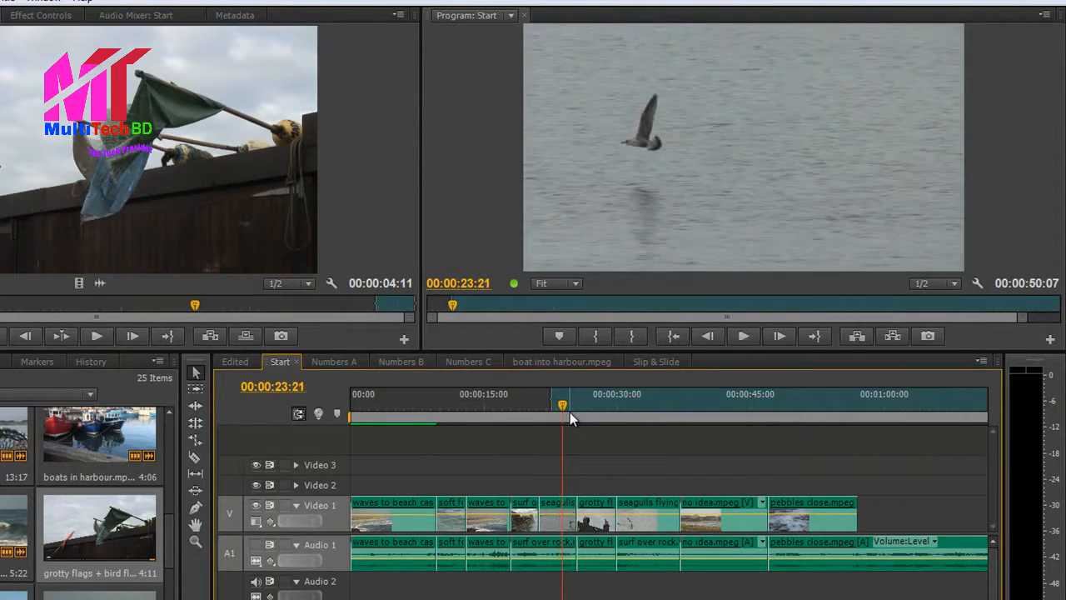
key("o")
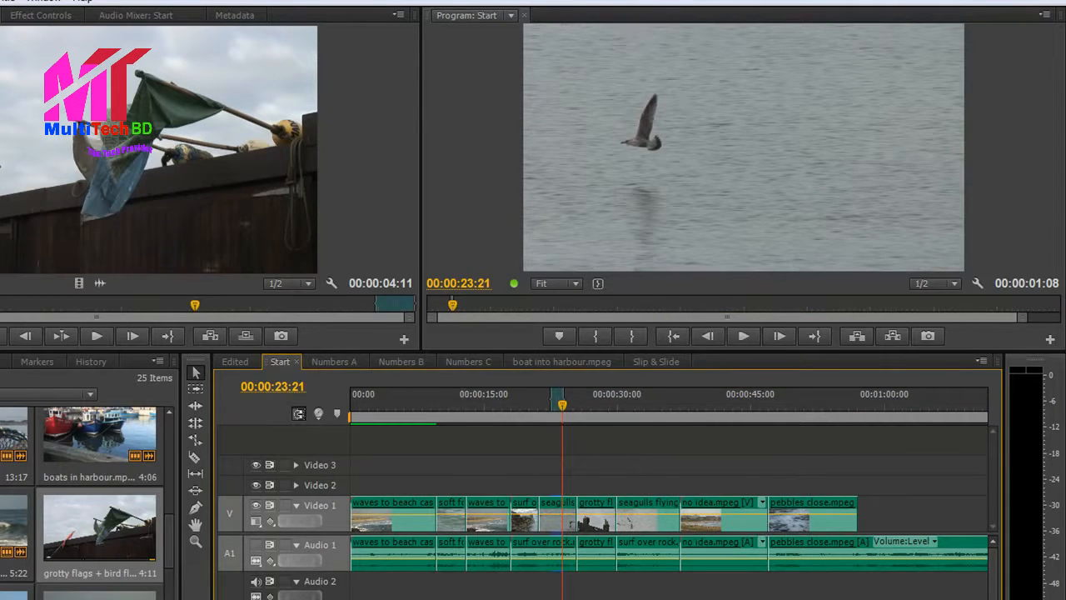
Step: Try lifting the marked section out of the first seagulls clip, and undo the lift
key("=")
key("=")
key("=")
key("=")
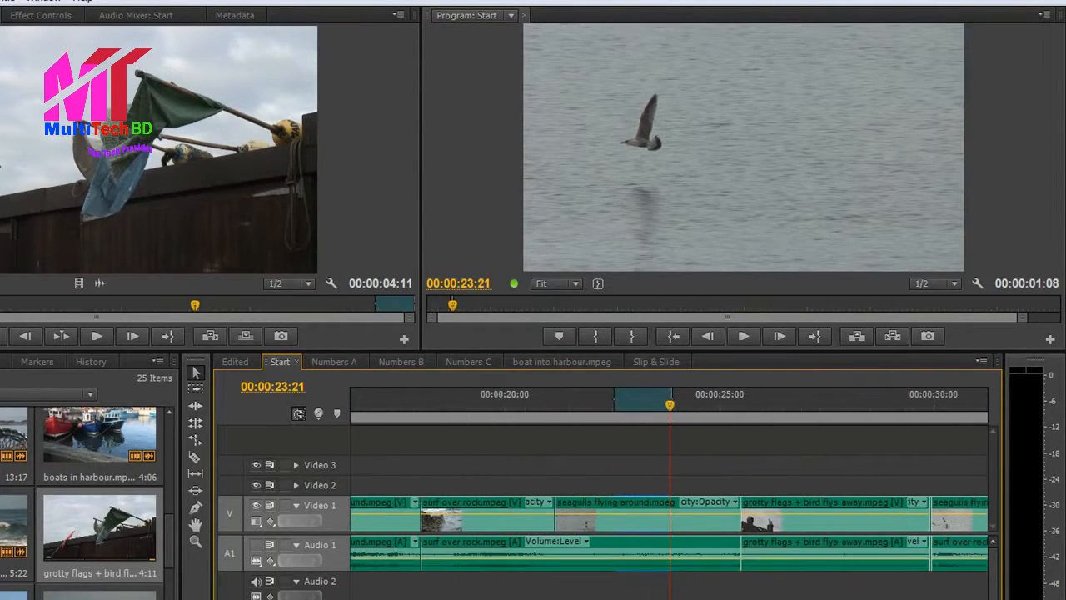
scroll(669, 499, "down", 1)
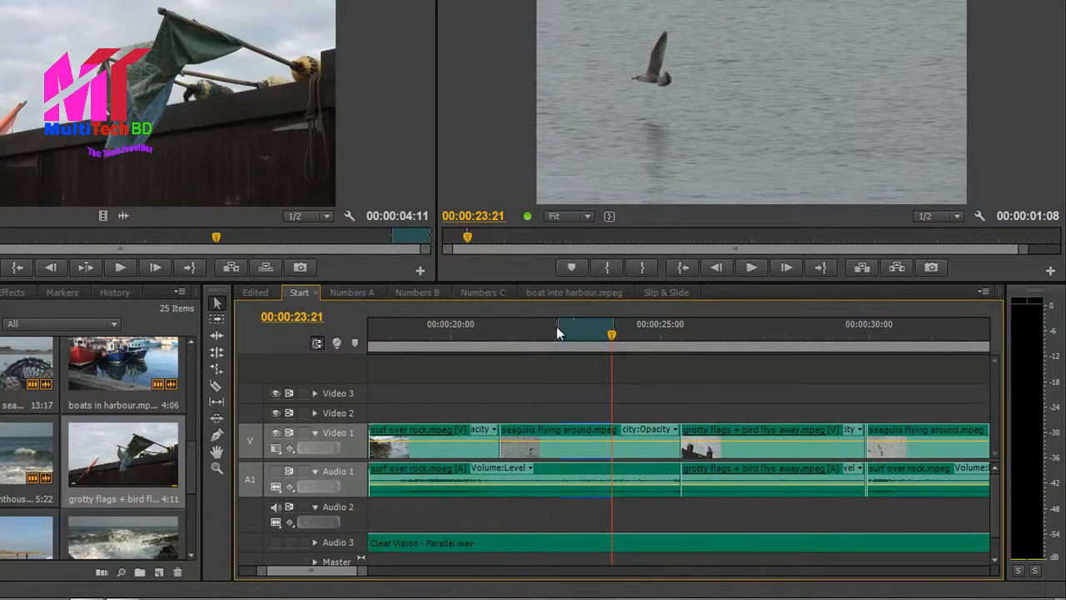
left_click_drag(557, 327, 559, 329)
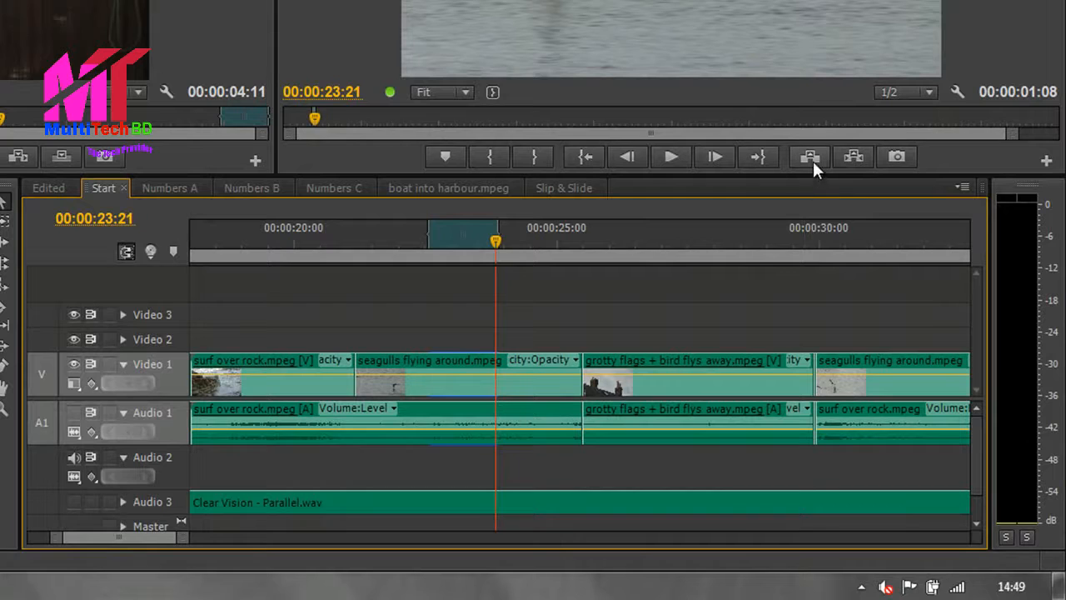
left_click(813, 158)
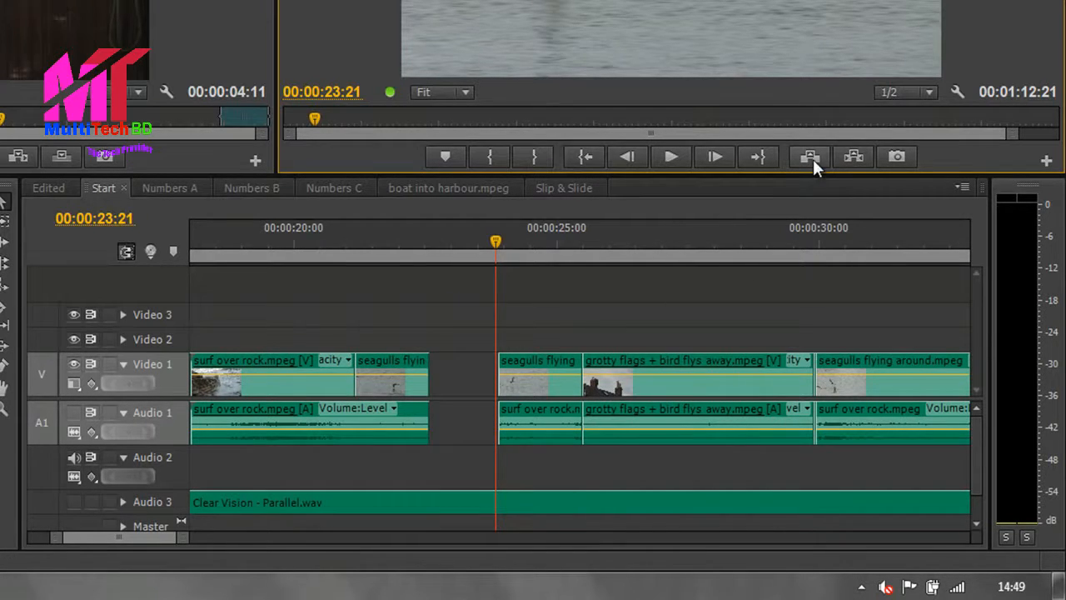
key("ctrl+z")
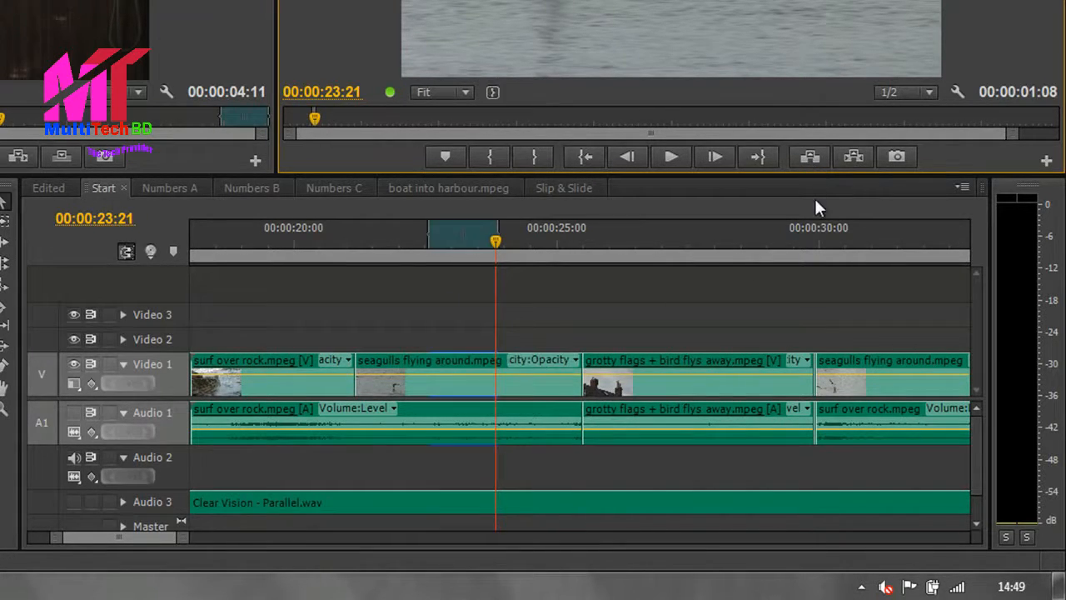
Step: Extract the marked section of the first seagulls clip so the following clips close the gap
left_click(856, 156)
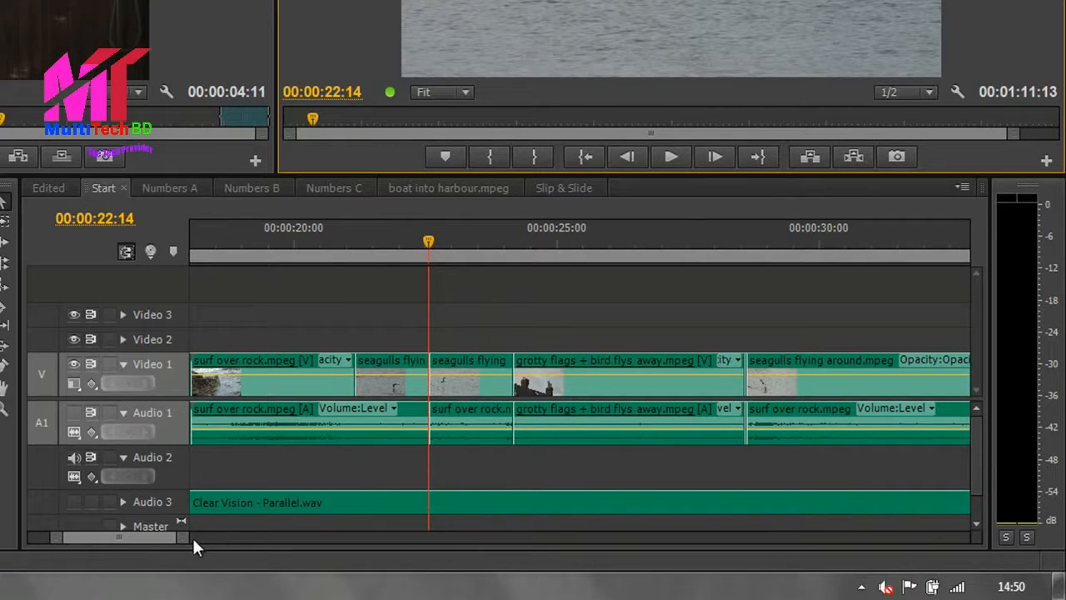
Step: Mark an In point at 00:00:31:16 and an Out point at 00:00:34:04 over the seagulls clip before no idea.mpeg
left_click_drag(183, 540, 359, 546)
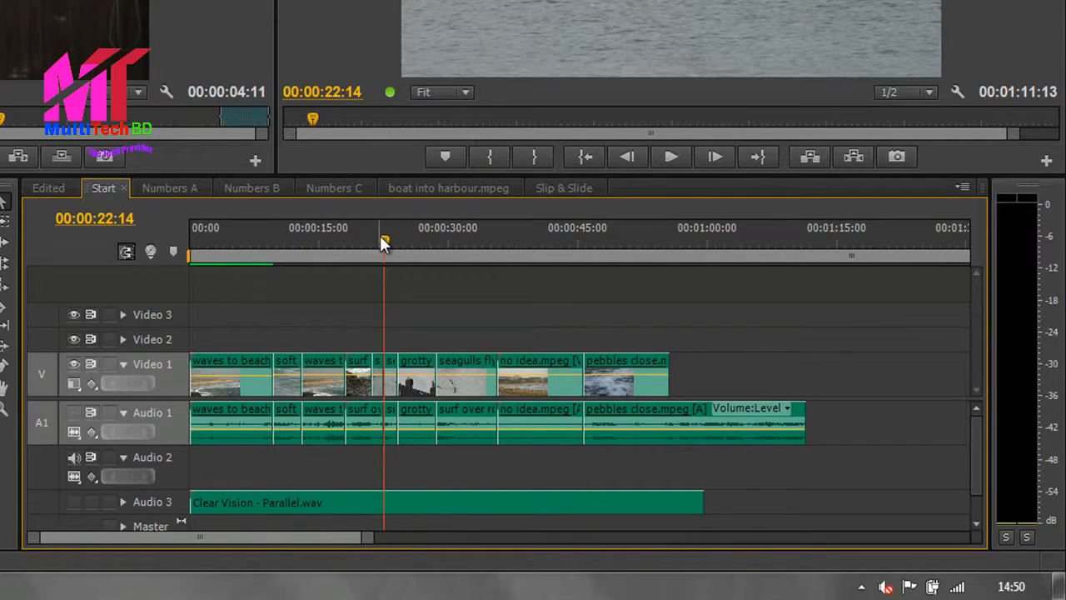
mouse_move(384, 242)
left_mouse_down()
mouse_move(425, 239)
mouse_move(380, 238)
mouse_move(459, 259)
mouse_move(486, 251)
left_mouse_up()
key("i")
key("o")
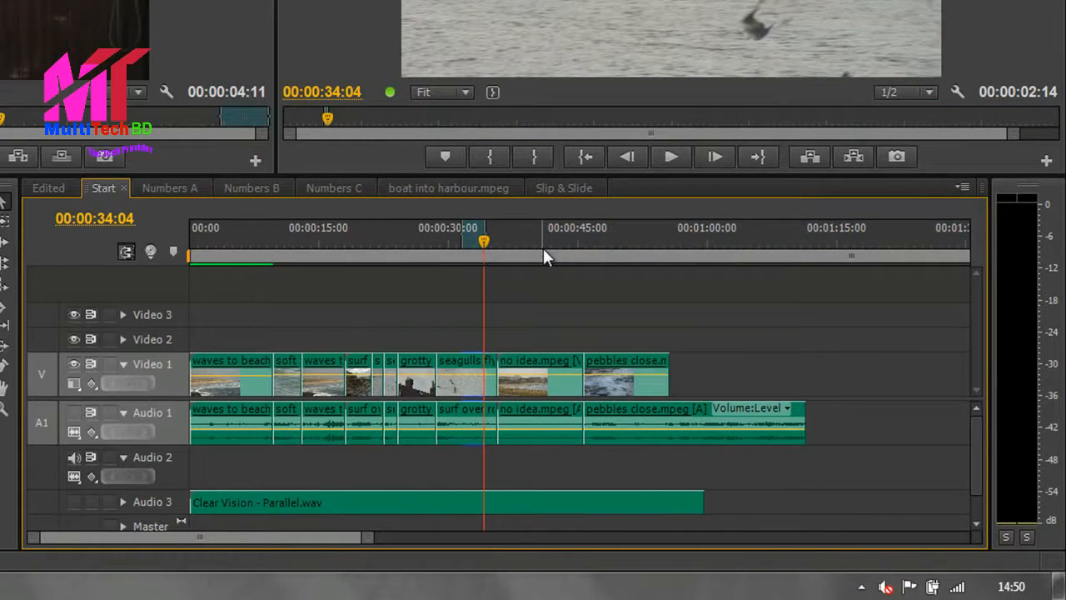
Step: Try lifting the range marked before no idea.mpeg, and undo the lift
key("semicolon")
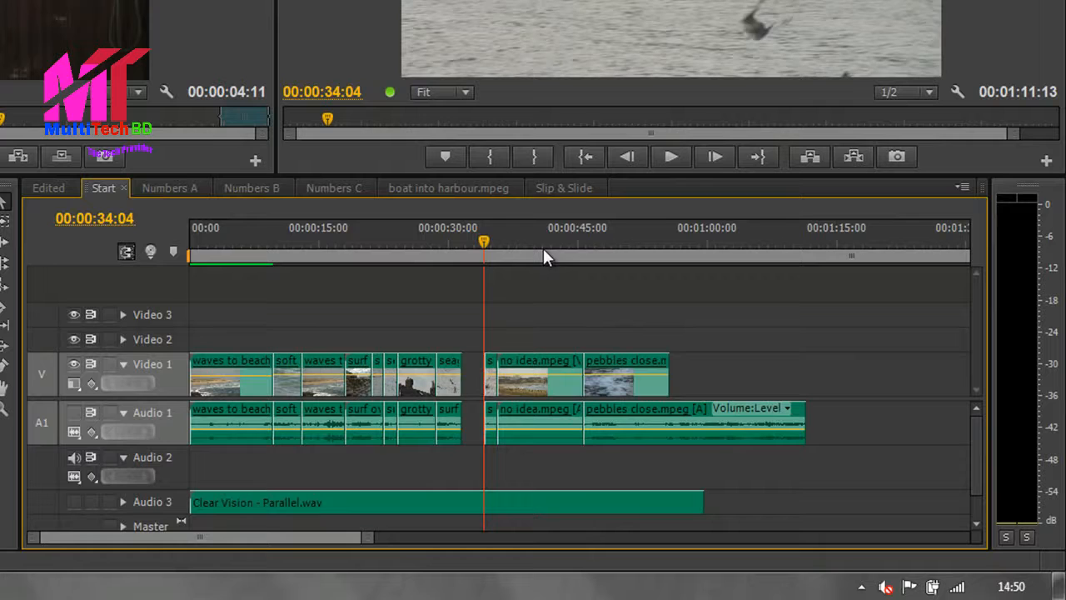
key("ctrl+z")
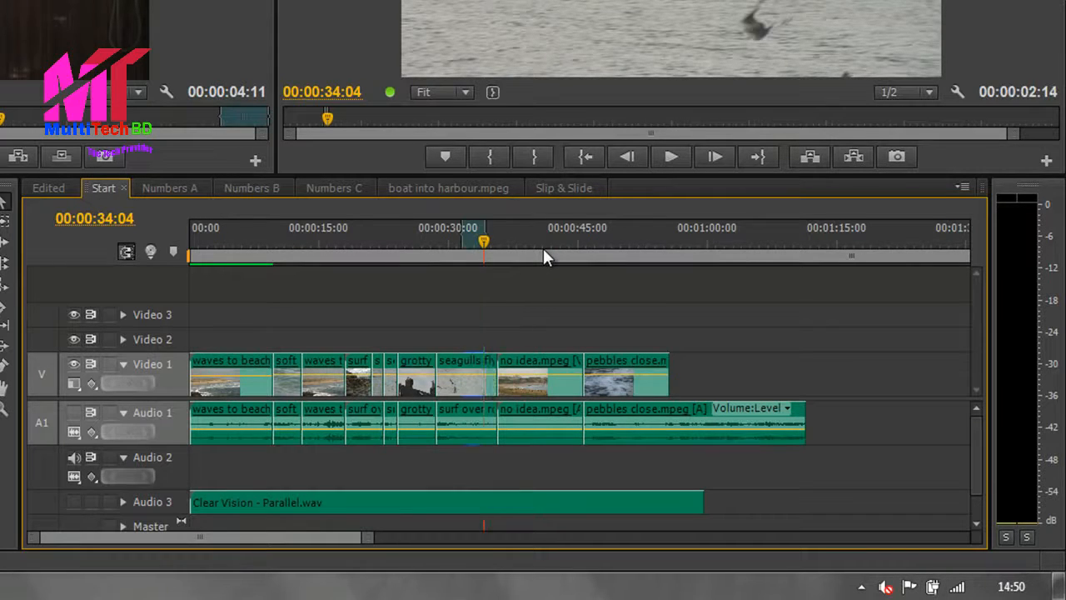
Step: Extract the range marked before no idea.mpeg, closing the gap in the sequence
key("apostrophe")
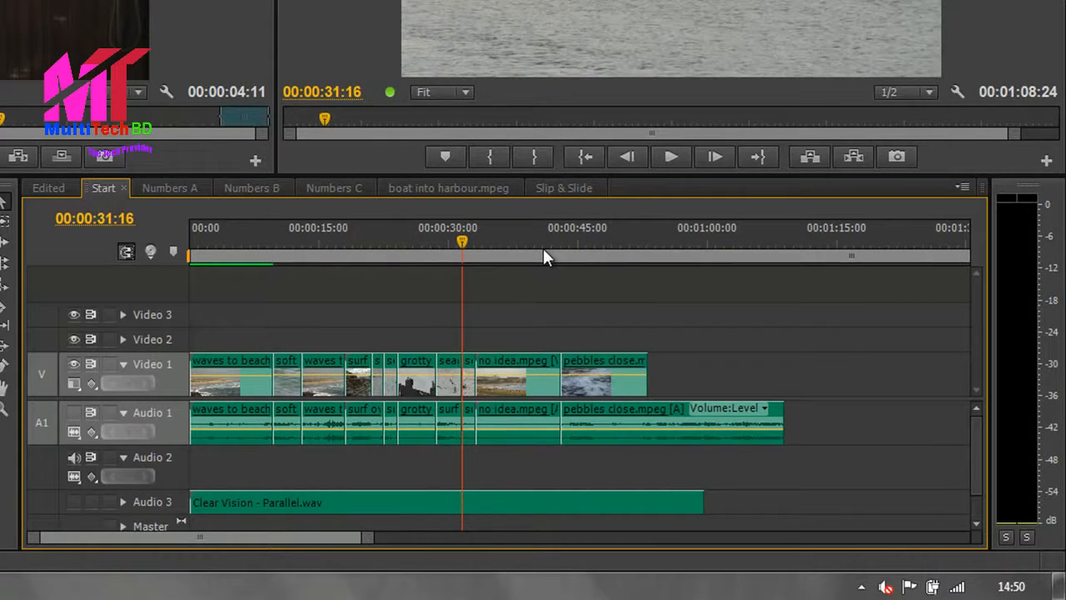